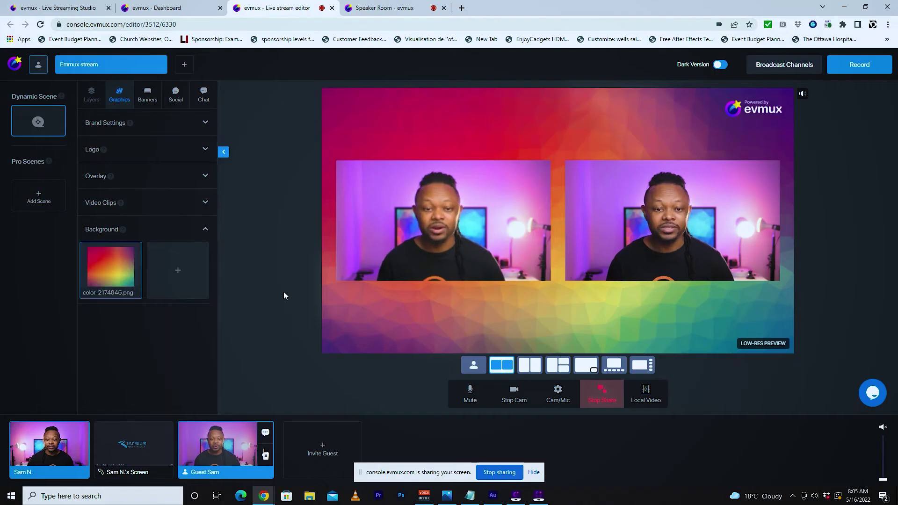
- Try the side-by-side, picture-in-picture and large-plus-small stage layouts
{"action": "left_click", "coordinate": [530, 365]}
{"action": "left_click", "coordinate": [586, 365]}
{"action": "left_click", "coordinate": [614, 365]}
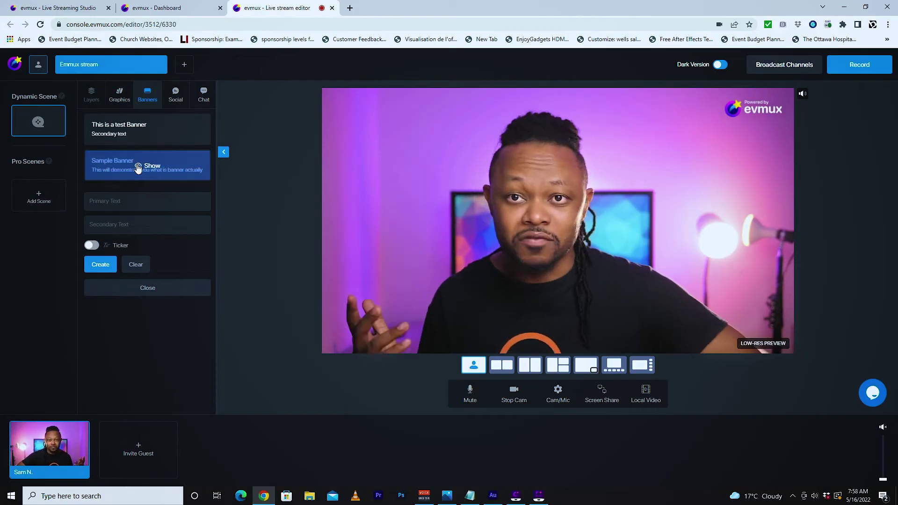
- In the Social comments list, show the sample comment on stage, then take it off again
{"action": "left_click", "coordinate": [175, 95]}
{"action": "left_click", "coordinate": [145, 127]}
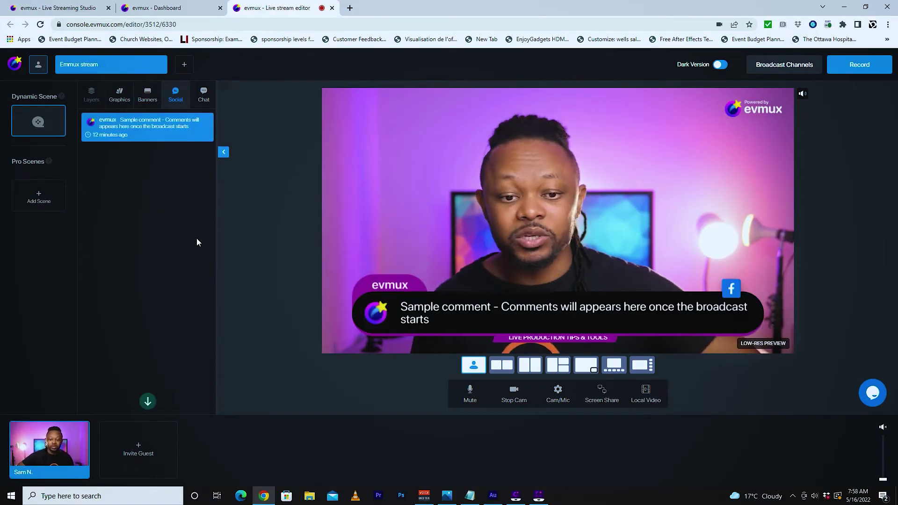
{"action": "left_click", "coordinate": [192, 128]}
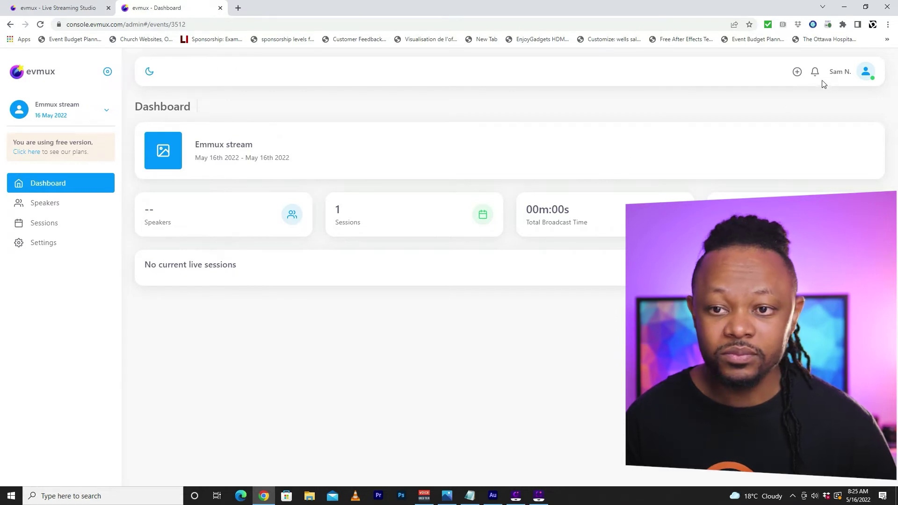
- Create a single-broadcast project named 'Guest' and open its studio and camera settings
{"action": "left_click", "coordinate": [797, 71]}
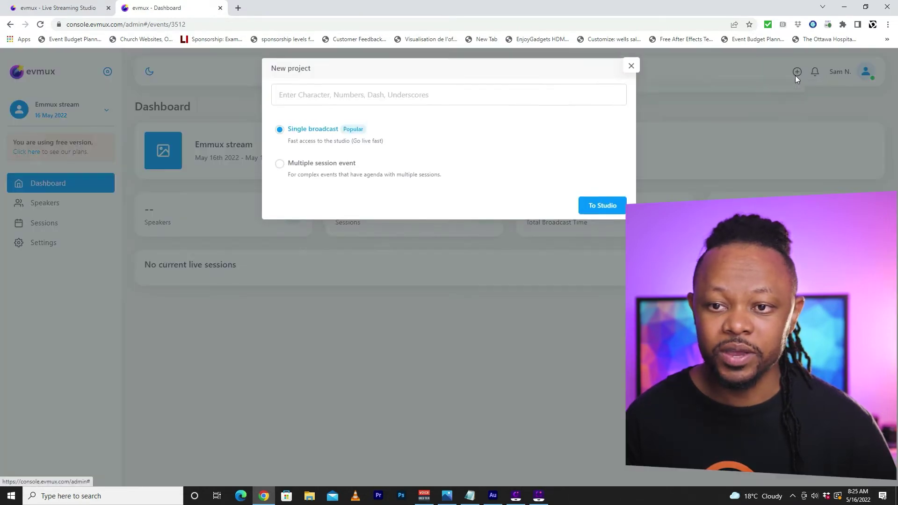
{"action": "left_click", "coordinate": [340, 99]}
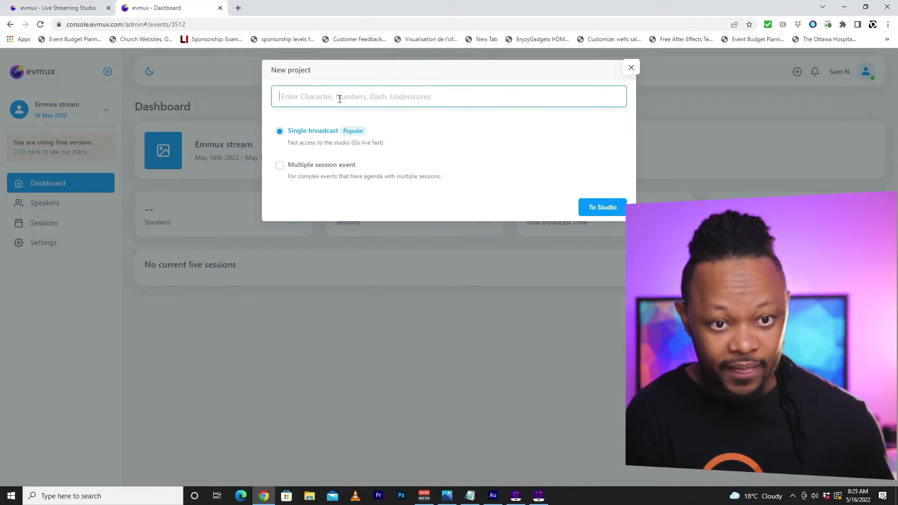
{"action": "type", "text": "G"}
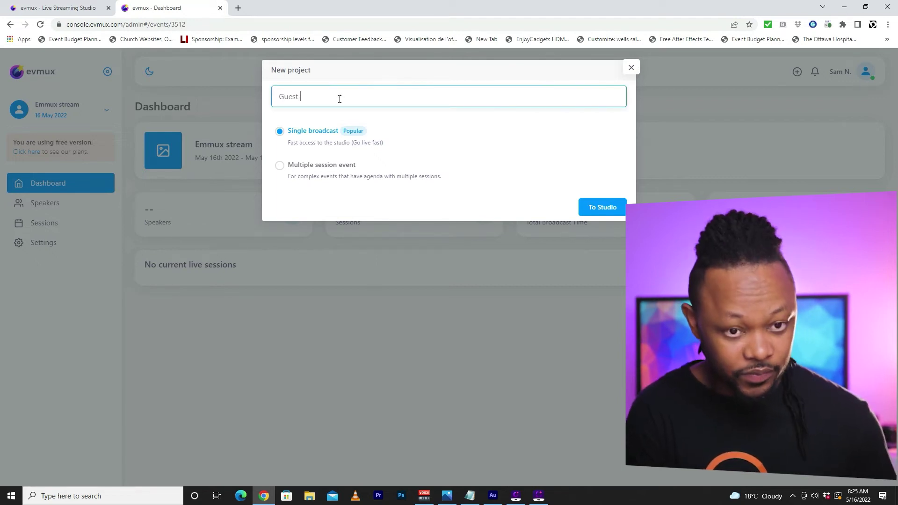
{"action": "type", "text": "uest"}
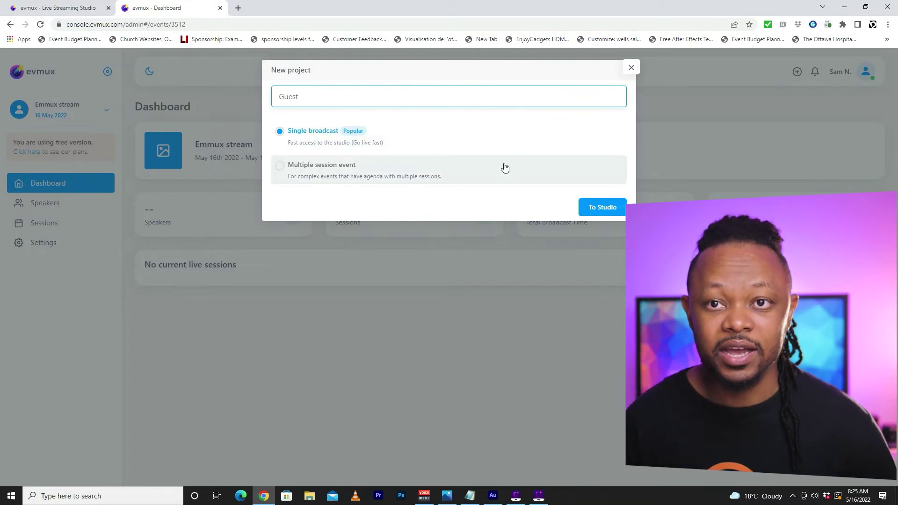
{"action": "left_click", "coordinate": [607, 211]}
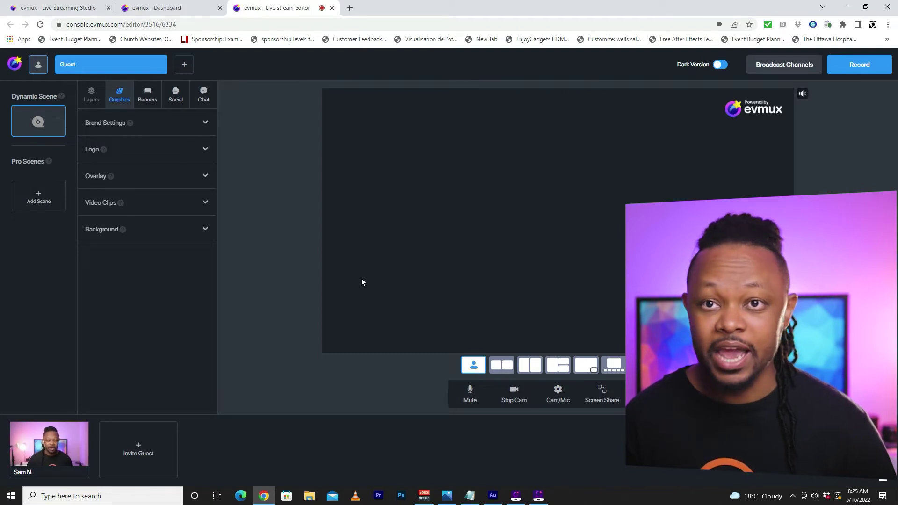
{"action": "mouse_move", "coordinate": [65, 457]}
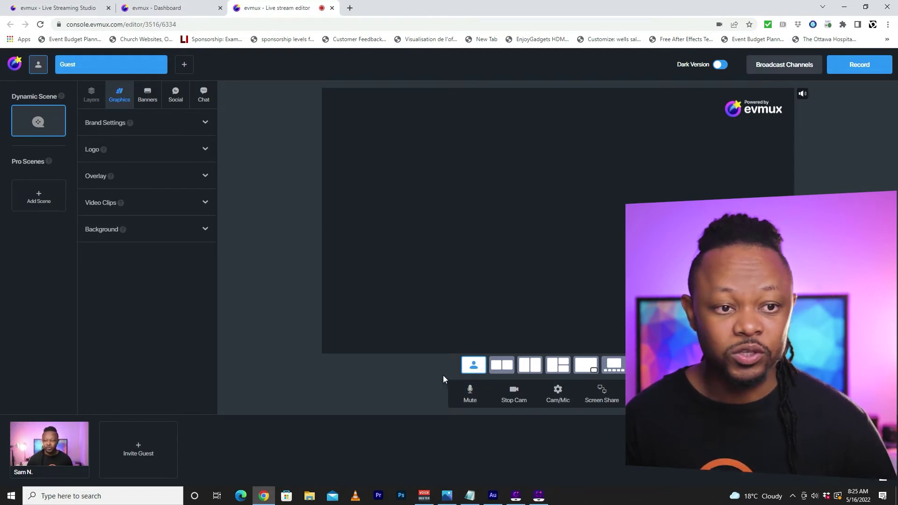
{"action": "left_click", "coordinate": [561, 397]}
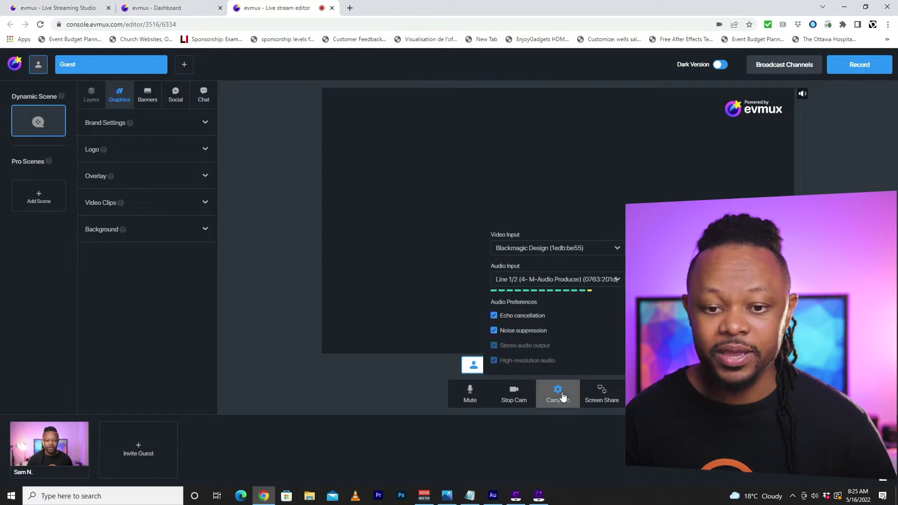
{"action": "left_click", "coordinate": [566, 251]}
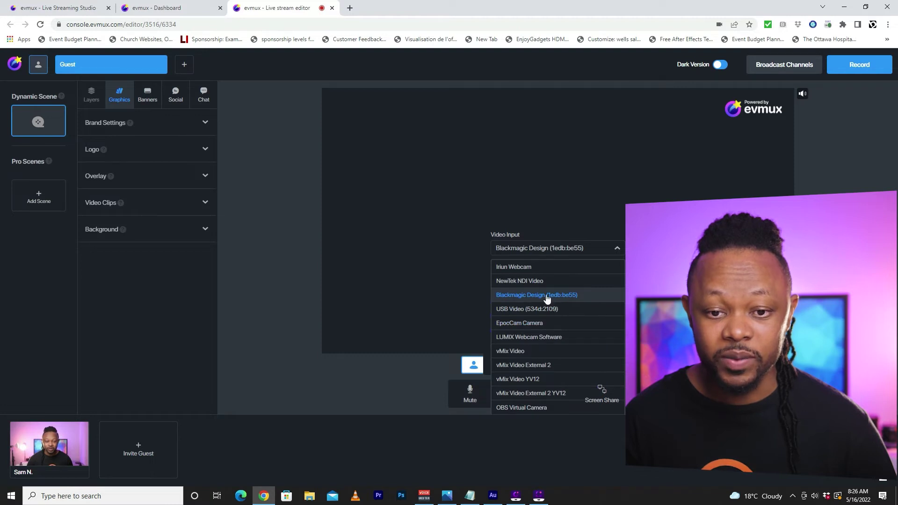
{"action": "left_click", "coordinate": [547, 297]}
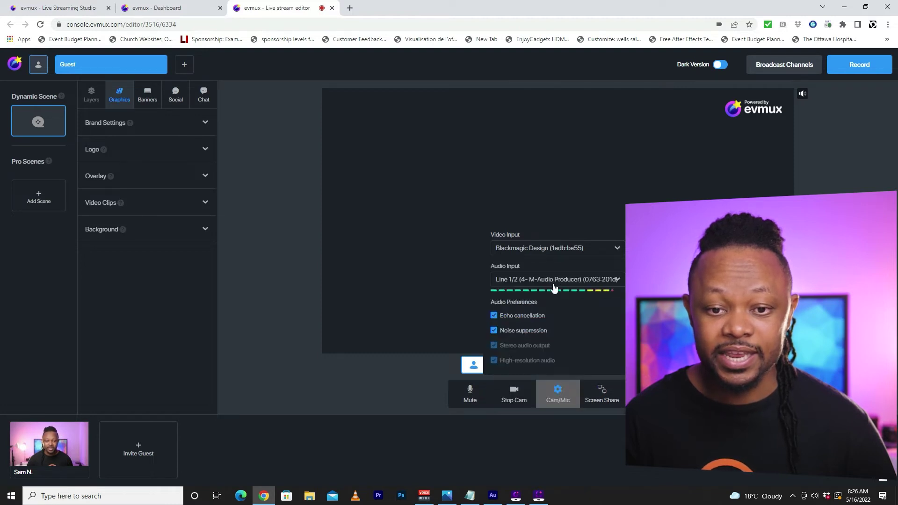
{"action": "left_click", "coordinate": [555, 281]}
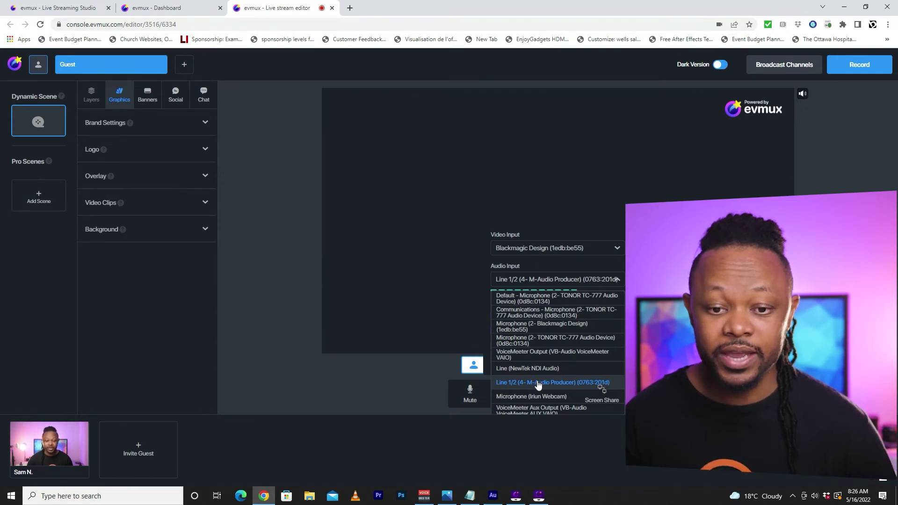
{"action": "left_click", "coordinate": [564, 384]}
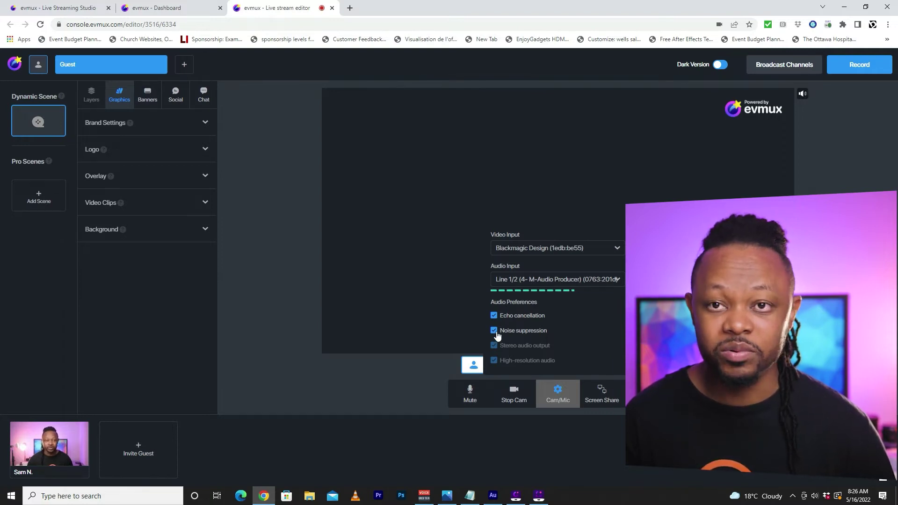
{"action": "left_click", "coordinate": [255, 368]}
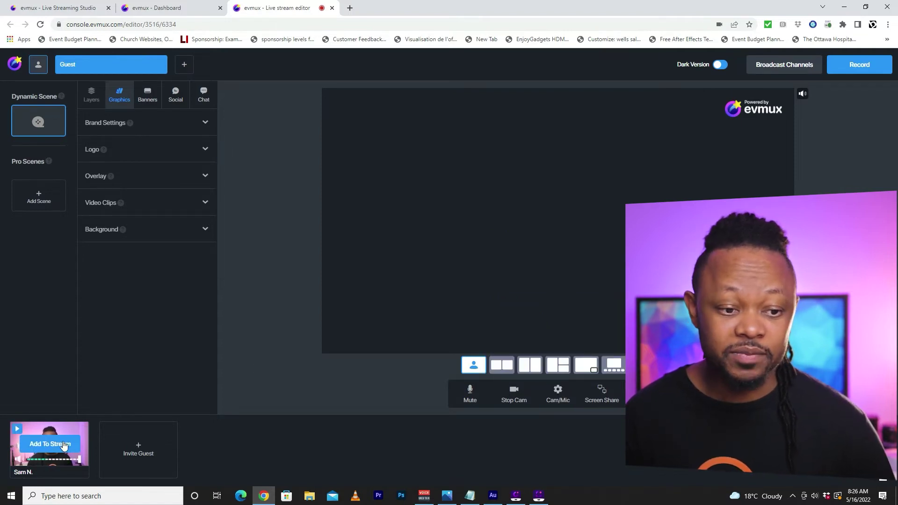
- Add the host's camera to the Guest stage and bring up the invite options
{"action": "left_click", "coordinate": [49, 444]}
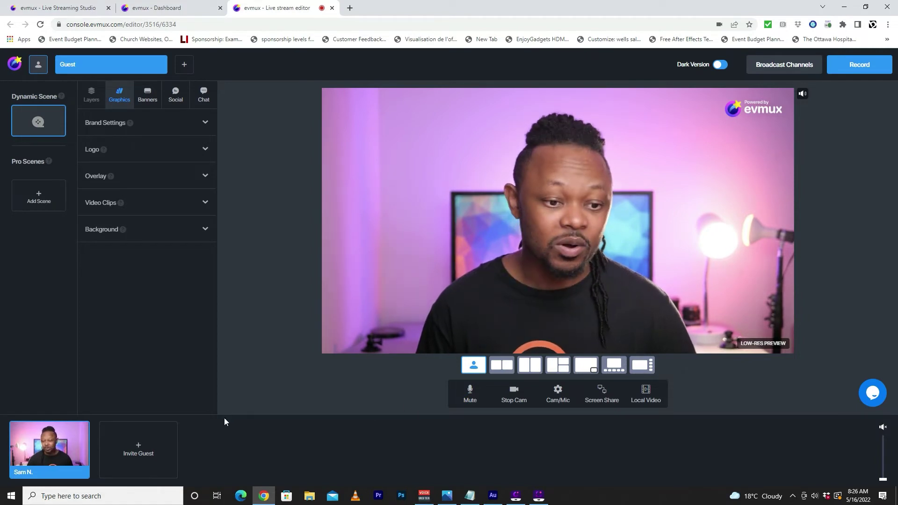
{"action": "left_click", "coordinate": [142, 452]}
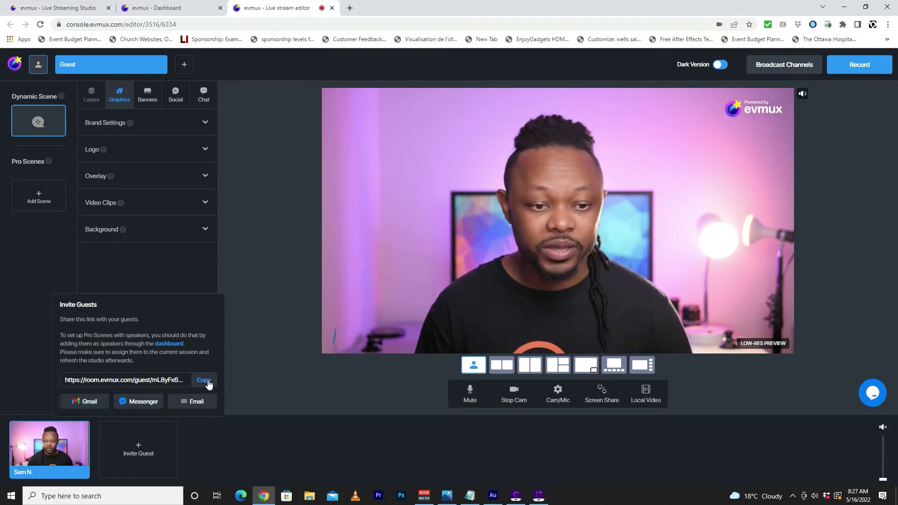
- Copy the guest invite link and paste it into a new browser tab's address bar
{"action": "left_click", "coordinate": [204, 380]}
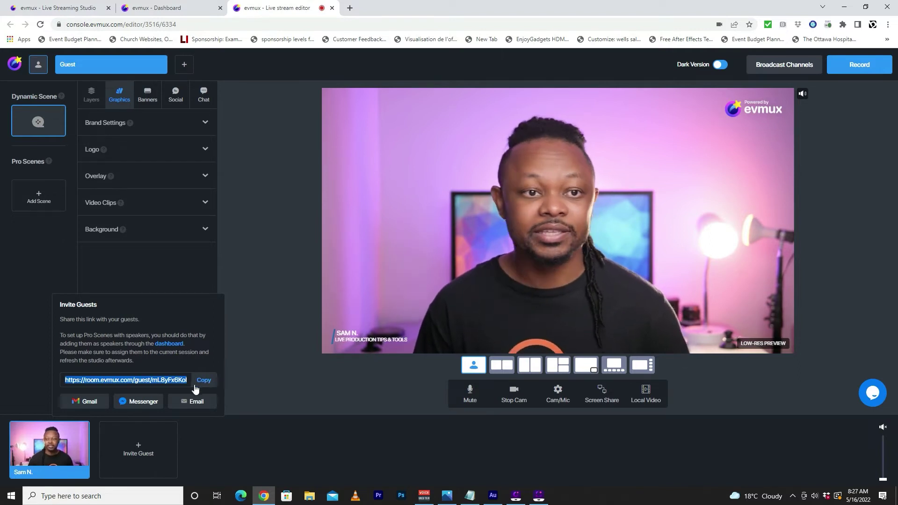
{"action": "left_click", "coordinate": [350, 8]}
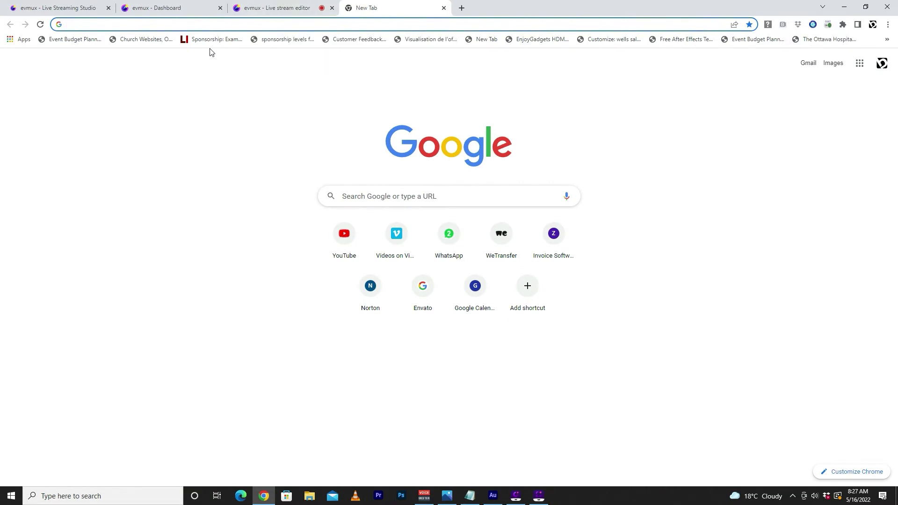
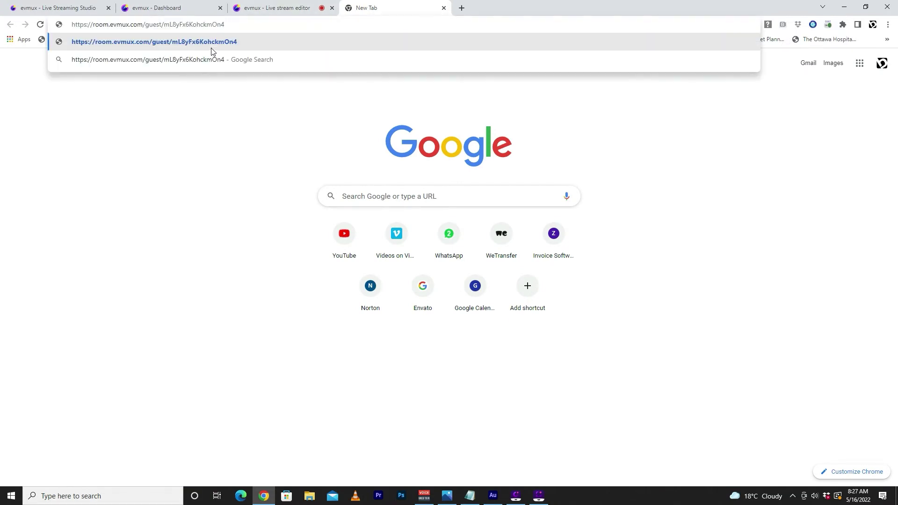
- Load the guest invite page and keep USB Video as the guest's camera
{"action": "key", "text": "Return"}
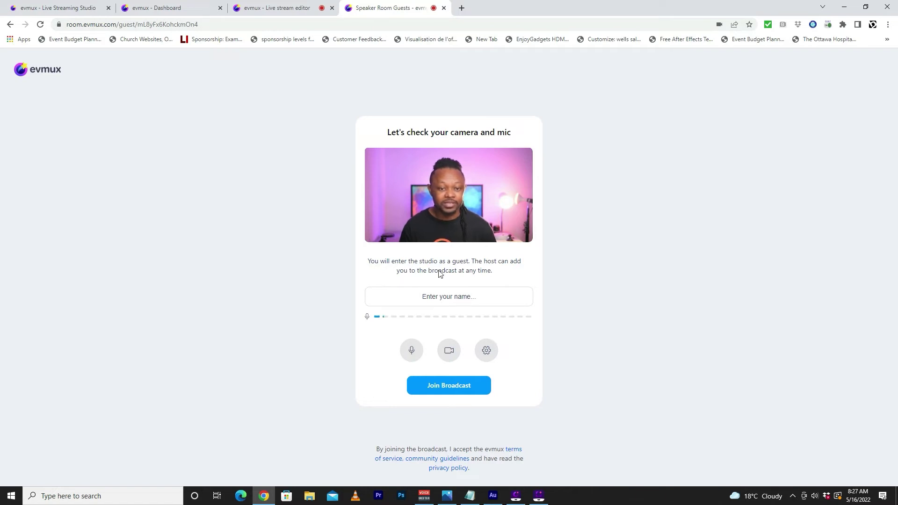
{"action": "left_click", "coordinate": [487, 352]}
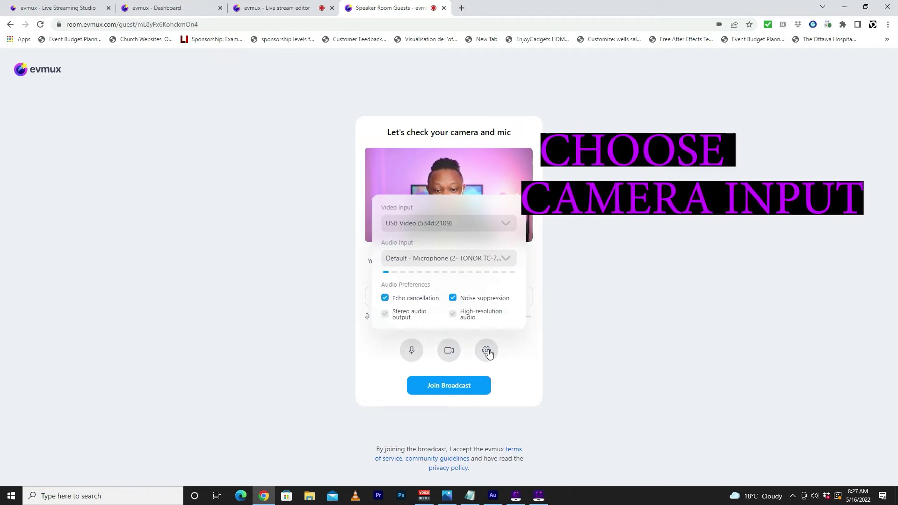
{"action": "left_click", "coordinate": [476, 224]}
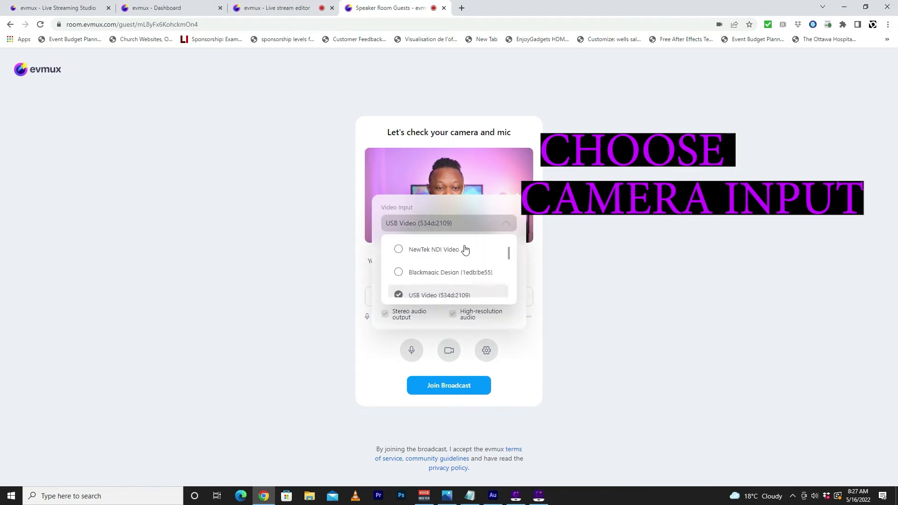
{"action": "scroll", "coordinate": [465, 249], "scroll_direction": "up", "scroll_amount": 2}
{"action": "left_click", "coordinate": [467, 226]}
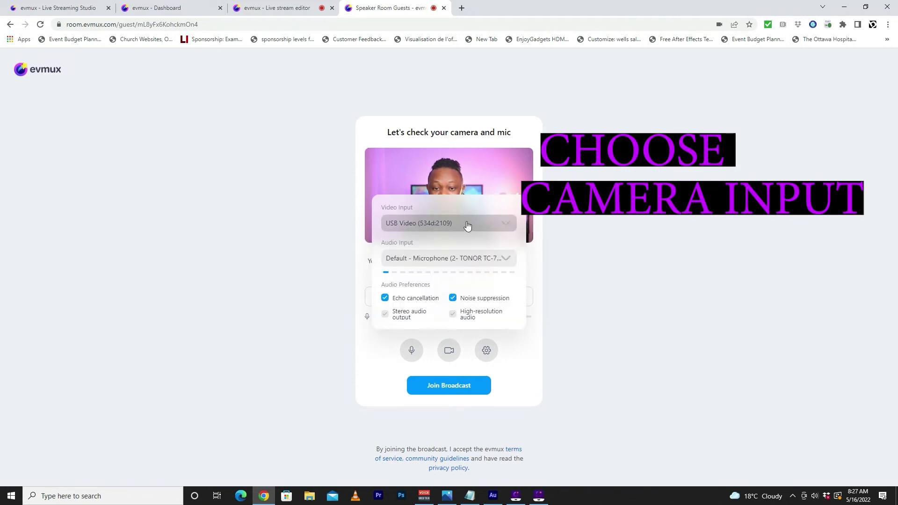
{"action": "left_click", "coordinate": [607, 224]}
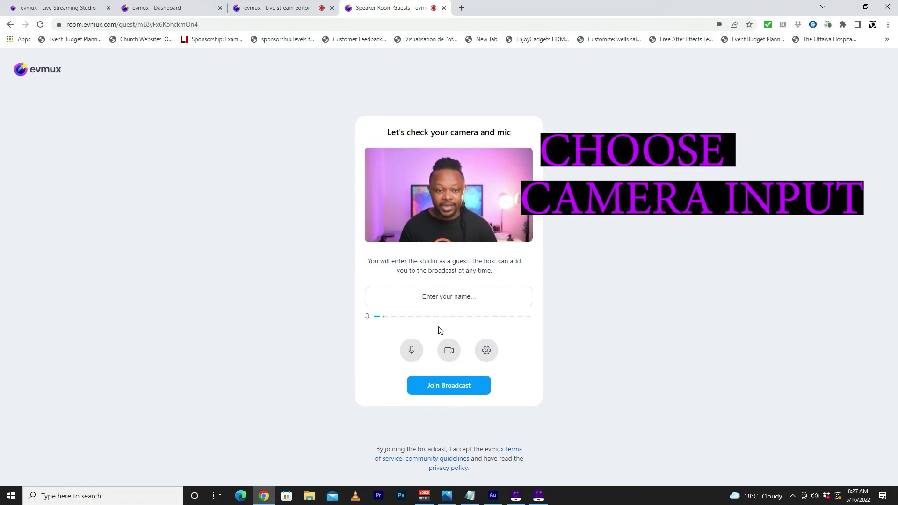
{"action": "left_click", "coordinate": [487, 355]}
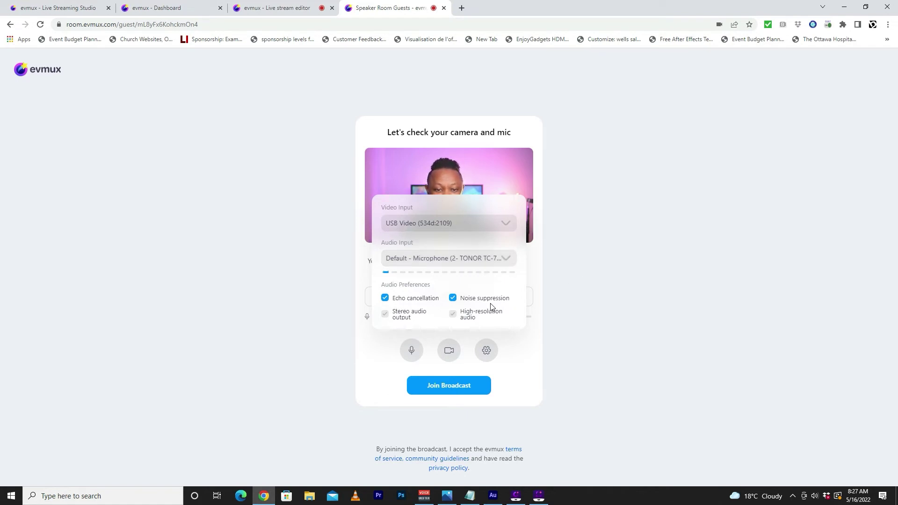
{"action": "left_click", "coordinate": [590, 308]}
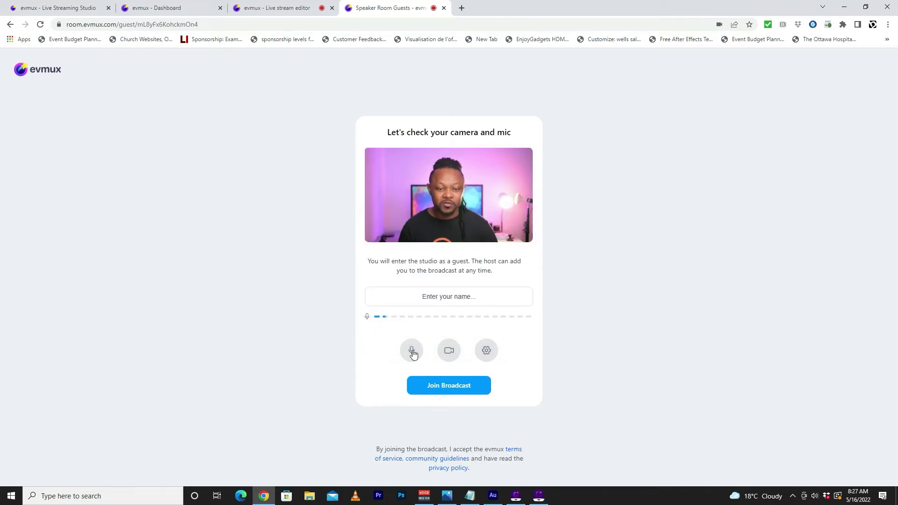
- Toggle the camera off and on, enter the name 'Guest', and join the broadcast
{"action": "left_click", "coordinate": [450, 354]}
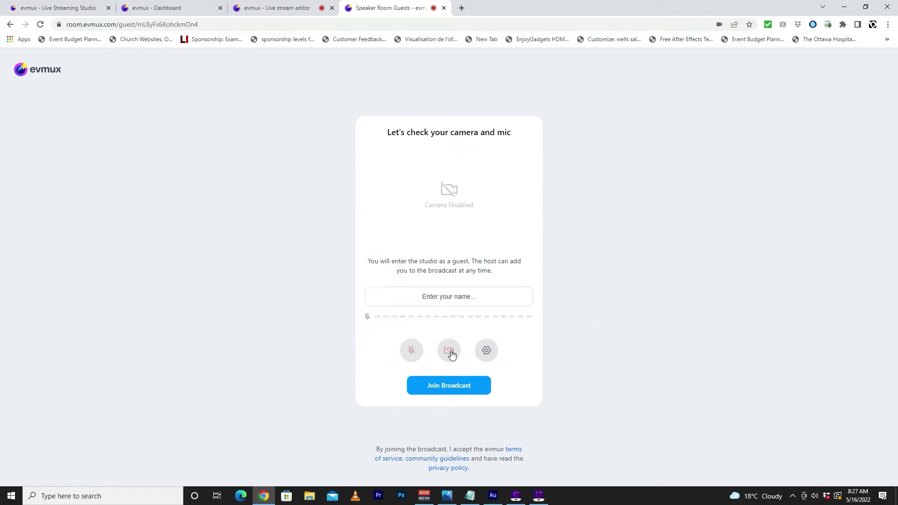
{"action": "left_click", "coordinate": [450, 353]}
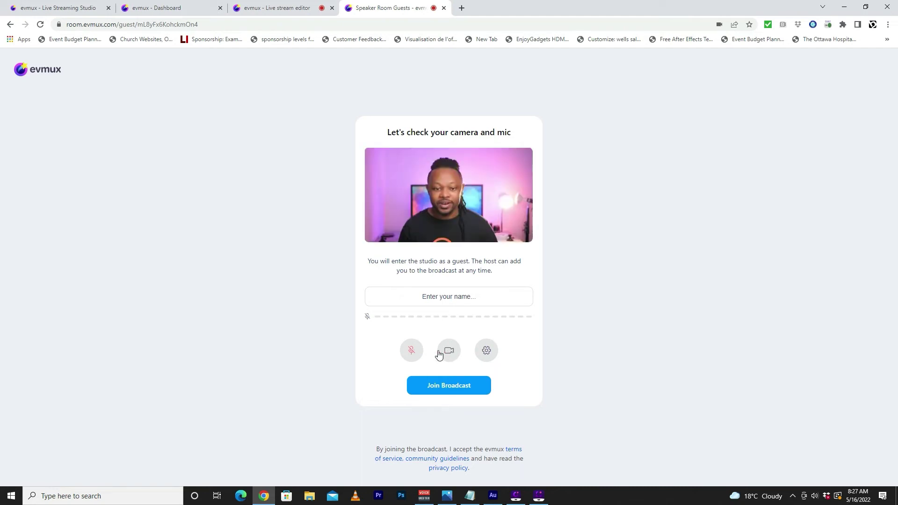
{"action": "left_click", "coordinate": [443, 386]}
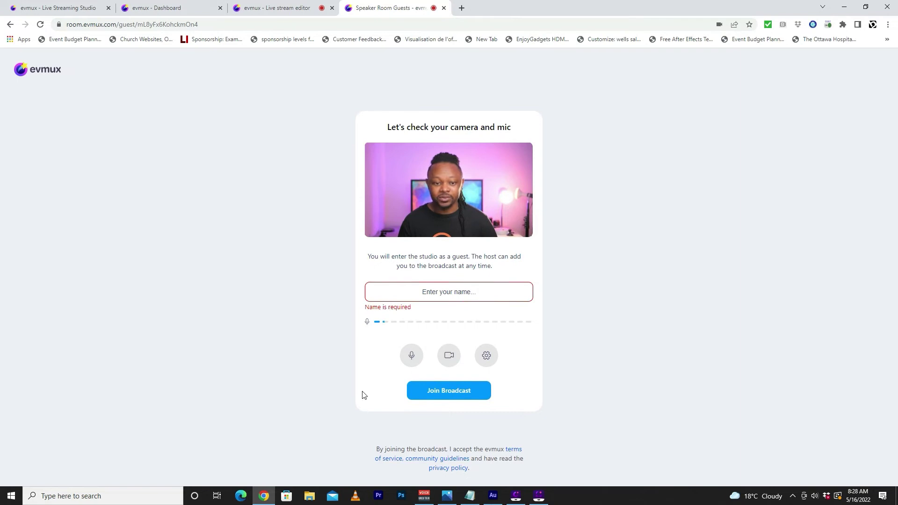
{"action": "left_click", "coordinate": [447, 296]}
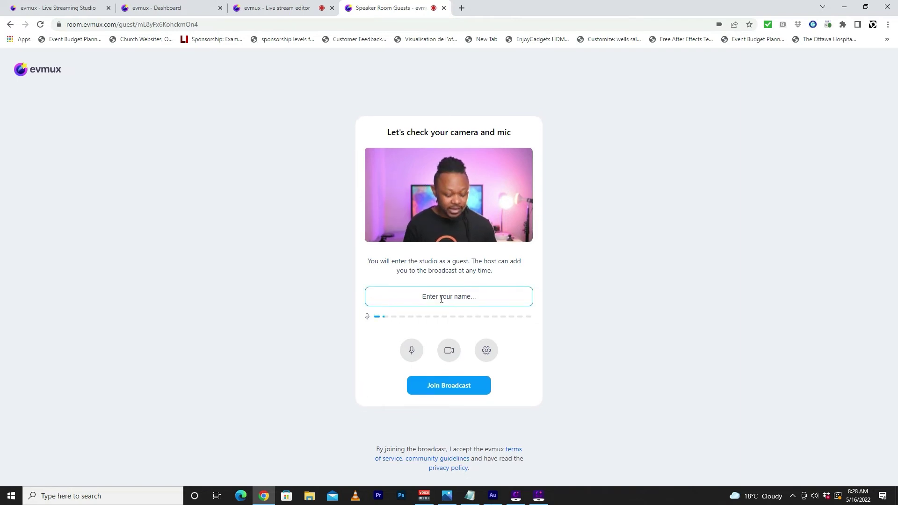
{"action": "type", "text": "Gurst"}
{"action": "key", "text": "BackSpace"}
{"action": "key", "text": "BackSpace"}
{"action": "key", "text": "BackSpace"}
{"action": "type", "text": "est"}
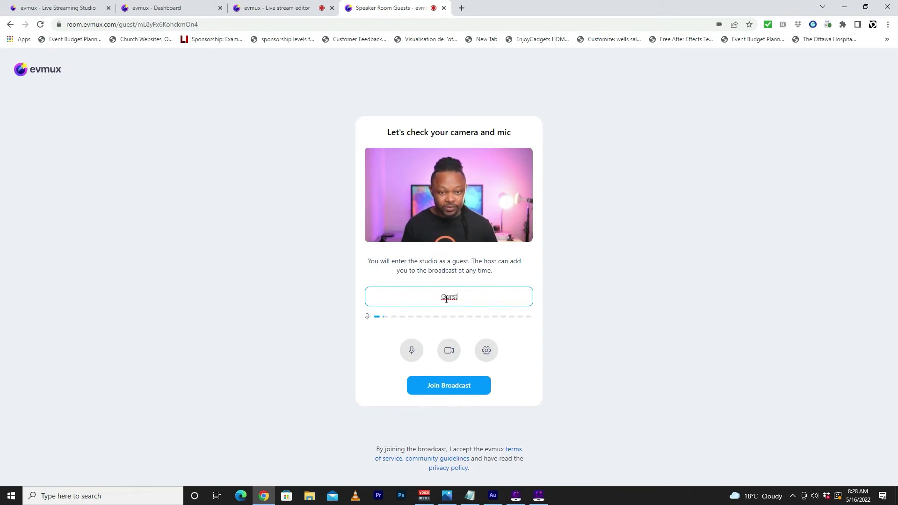
{"action": "left_click", "coordinate": [451, 386]}
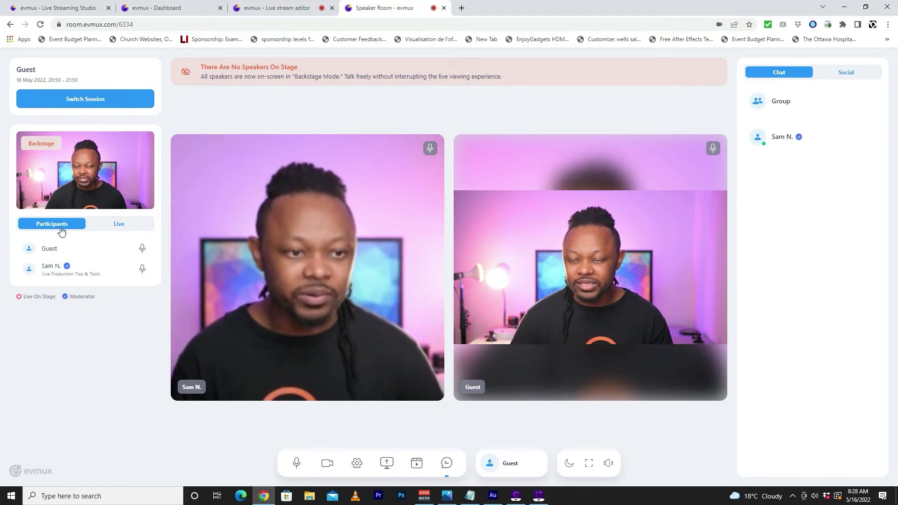
- Switch the Speaker Room side panel from Live and Participants to Social comments
{"action": "left_click", "coordinate": [126, 226]}
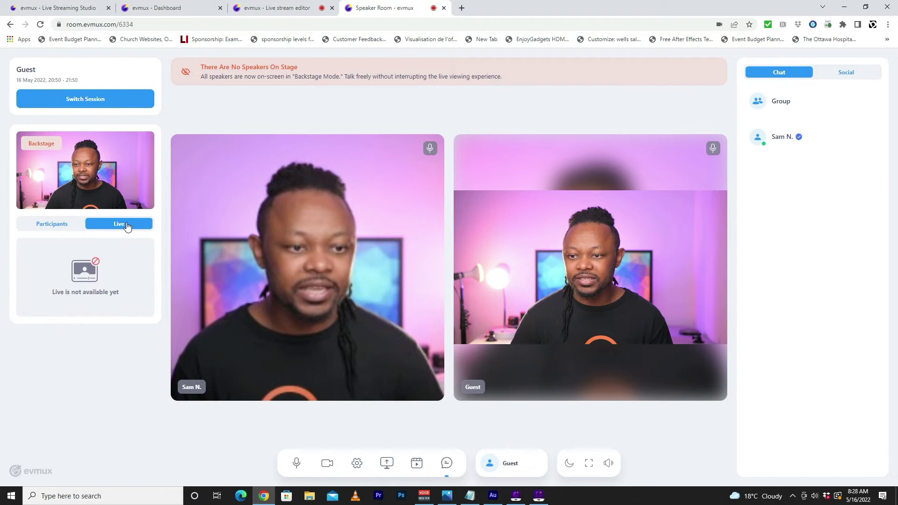
{"action": "left_click", "coordinate": [49, 226]}
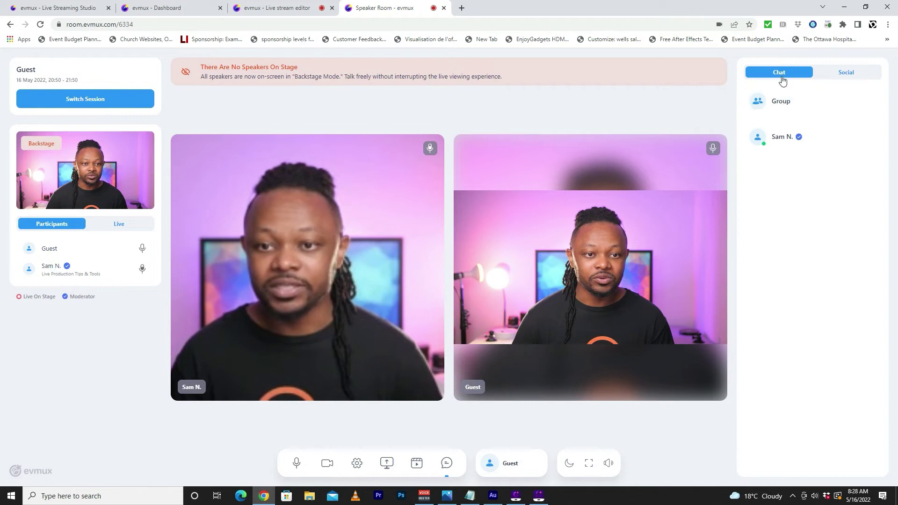
{"action": "left_click", "coordinate": [850, 78]}
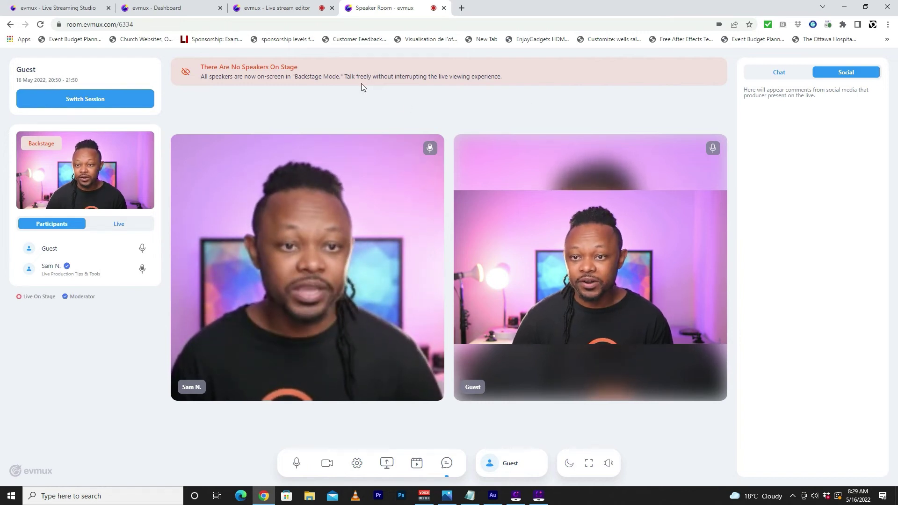
- In the live stream editor, add the Guest's camera to the stream
{"action": "left_click", "coordinate": [279, 8]}
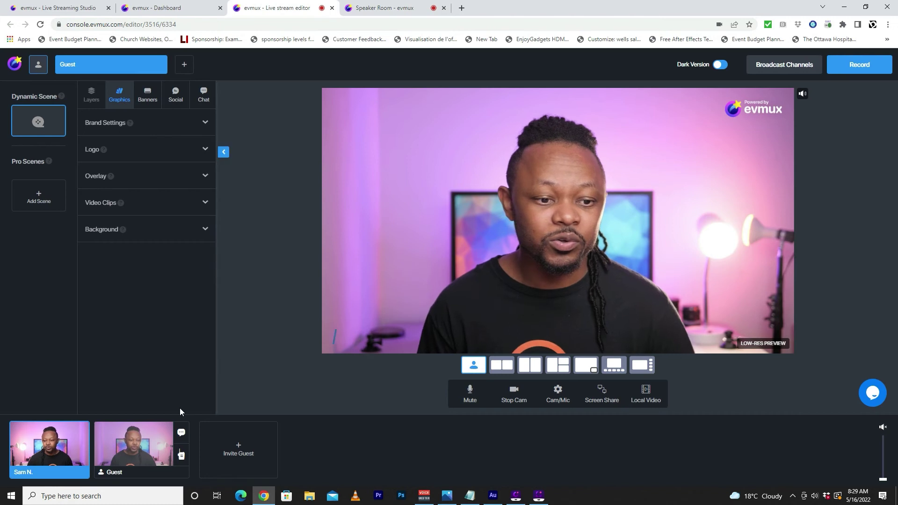
{"action": "mouse_move", "coordinate": [125, 431]}
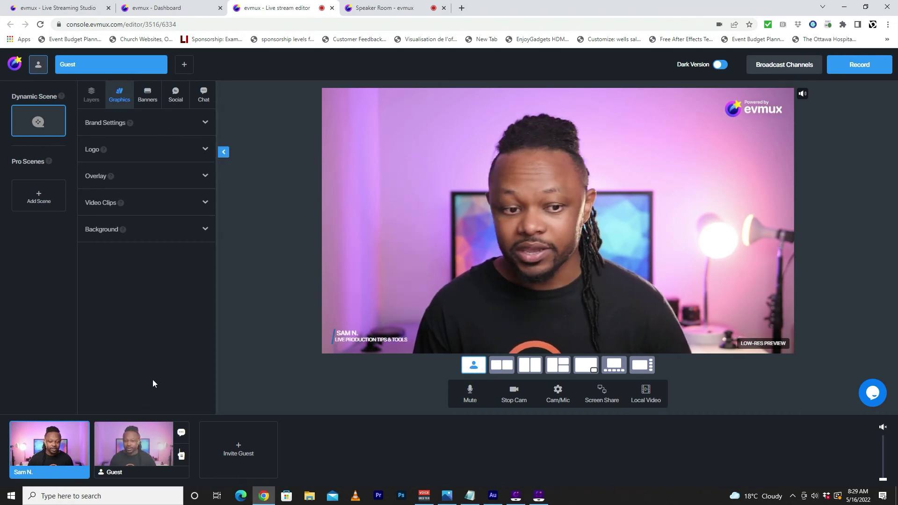
{"action": "mouse_move", "coordinate": [139, 445]}
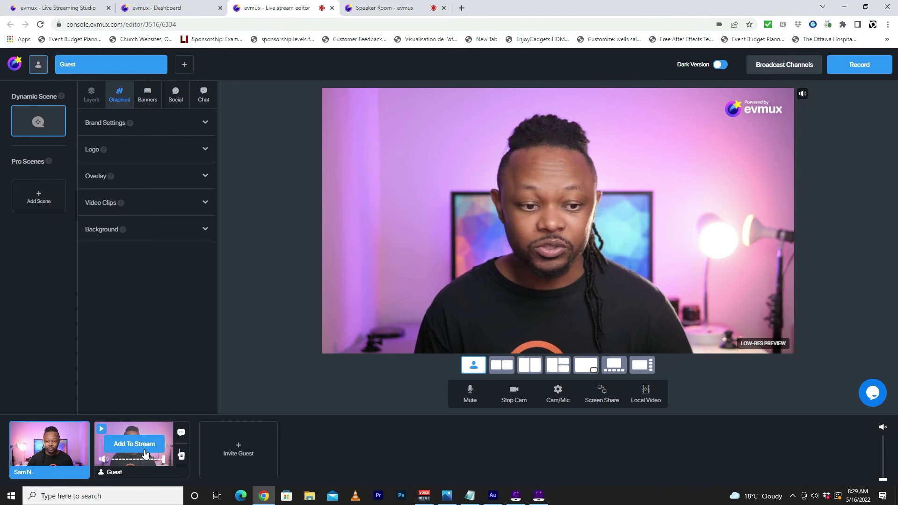
{"action": "left_click", "coordinate": [145, 450]}
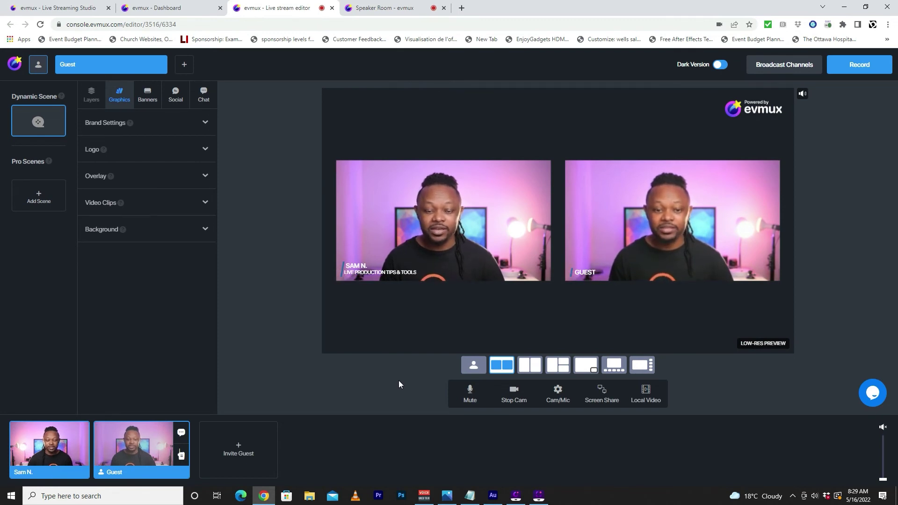
- Try the split, picture-in-picture and main-plus-tile layouts, settling on equal side-by-side frames
{"action": "left_click", "coordinate": [530, 366]}
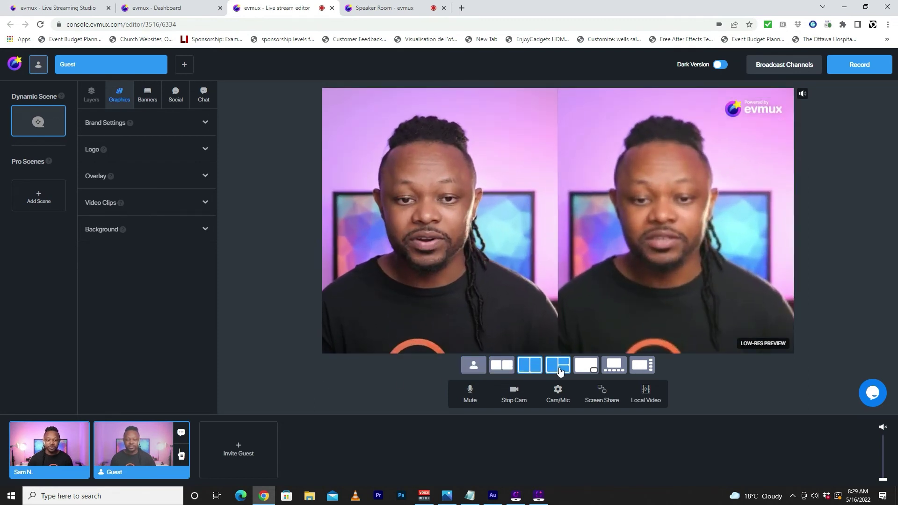
{"action": "left_click", "coordinate": [587, 369]}
{"action": "left_click", "coordinate": [612, 370]}
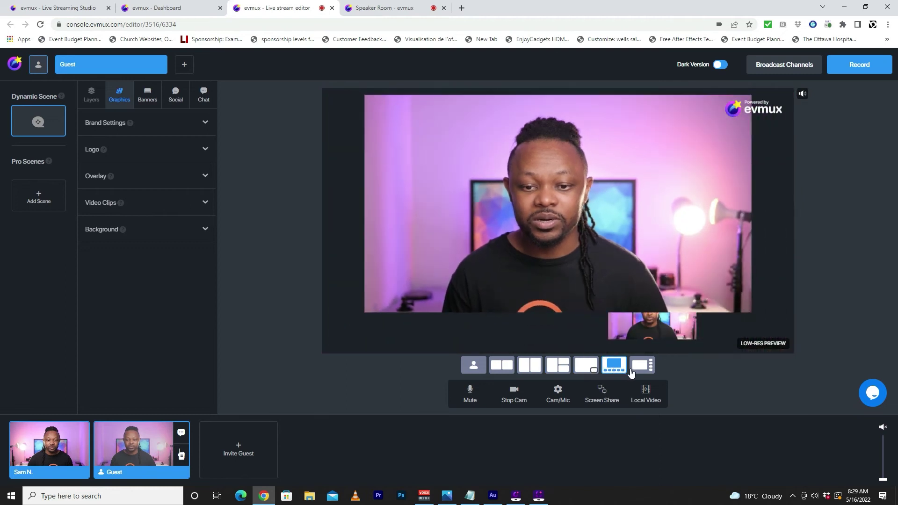
{"action": "left_click", "coordinate": [641, 370]}
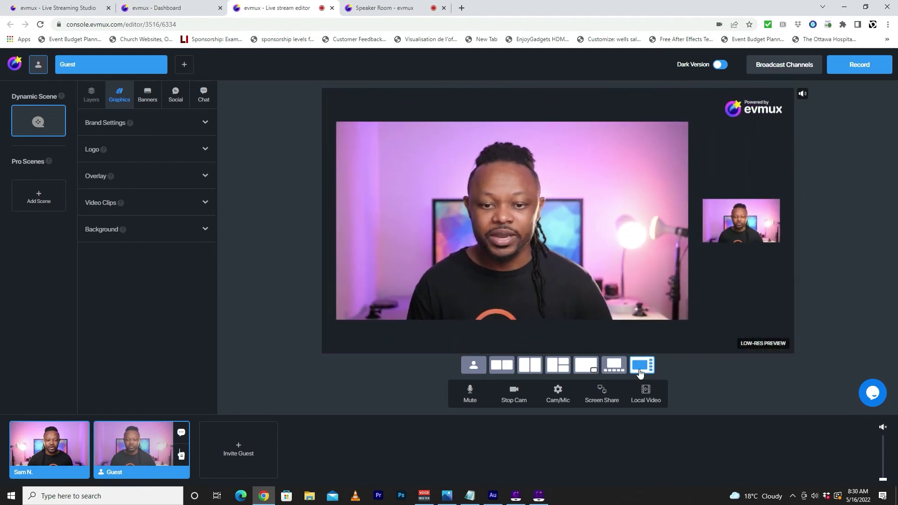
{"action": "left_click", "coordinate": [506, 369]}
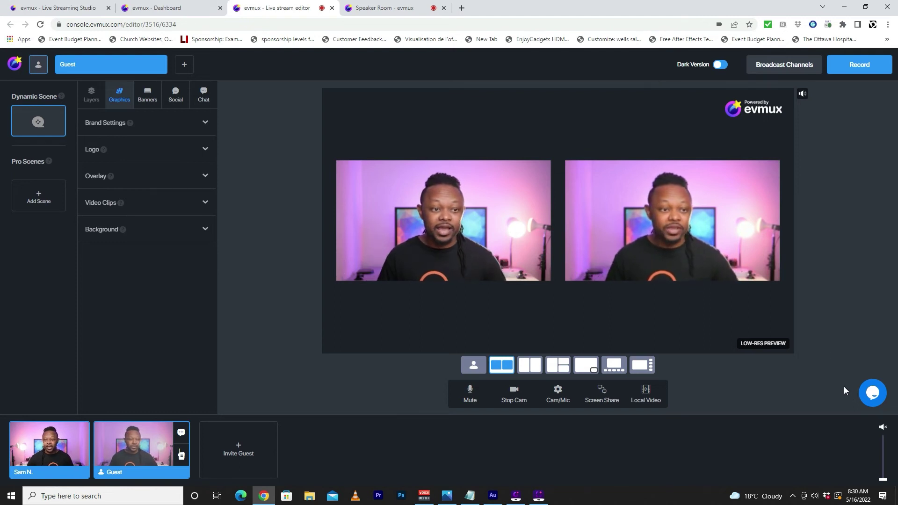
- Upload triangles-1430105 from the Desktop as a background and apply it to the stage
{"action": "mouse_move", "coordinate": [210, 344]}
{"action": "left_click", "coordinate": [192, 237]}
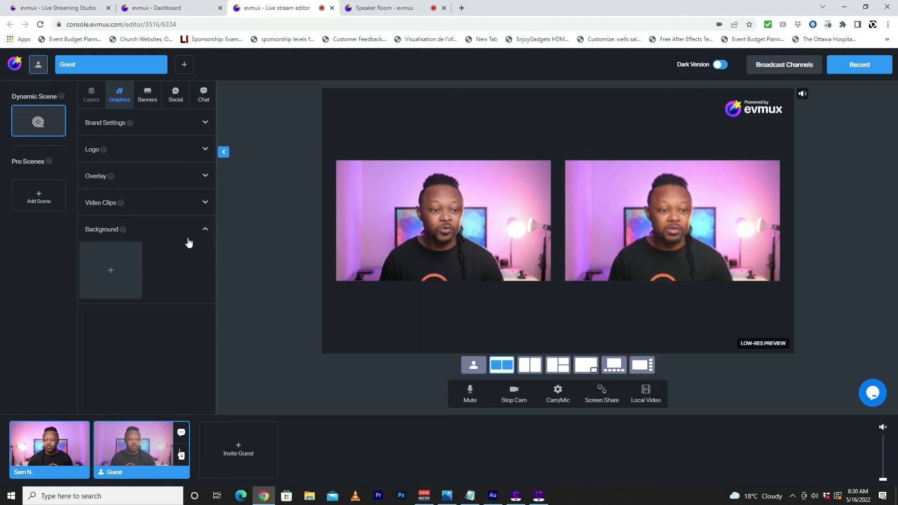
{"action": "left_click", "coordinate": [113, 271]}
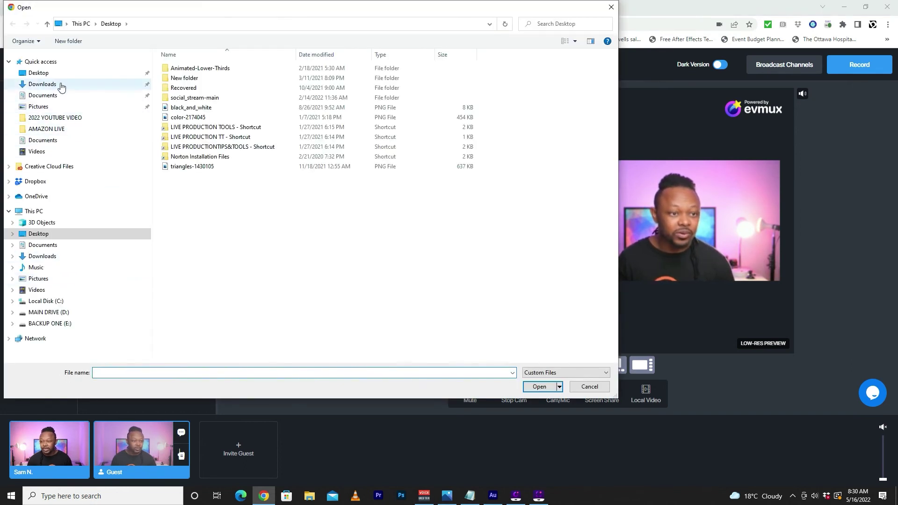
{"action": "left_click", "coordinate": [59, 73]}
{"action": "left_click", "coordinate": [189, 107]}
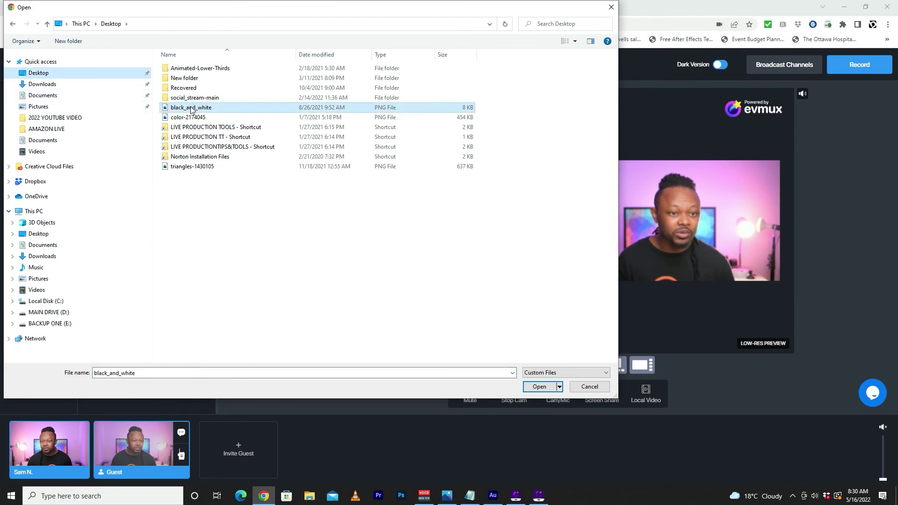
{"action": "left_click", "coordinate": [192, 168]}
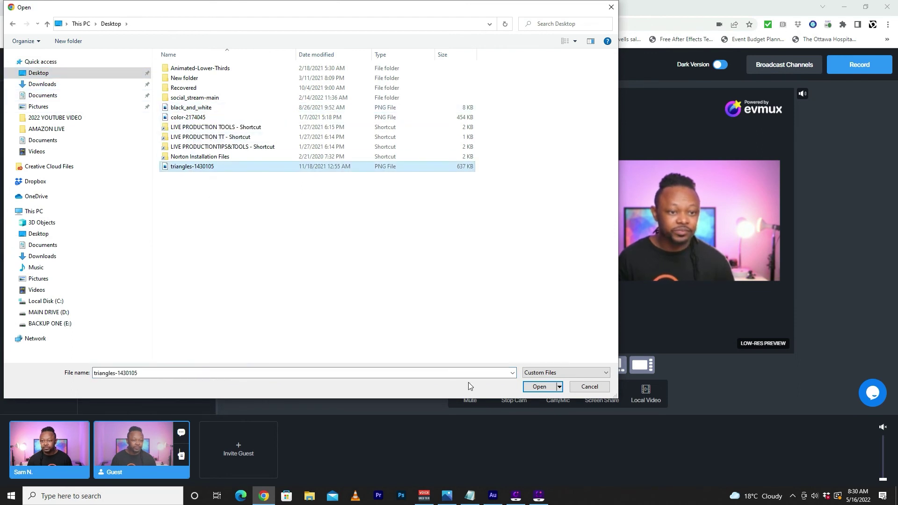
{"action": "left_click", "coordinate": [539, 387]}
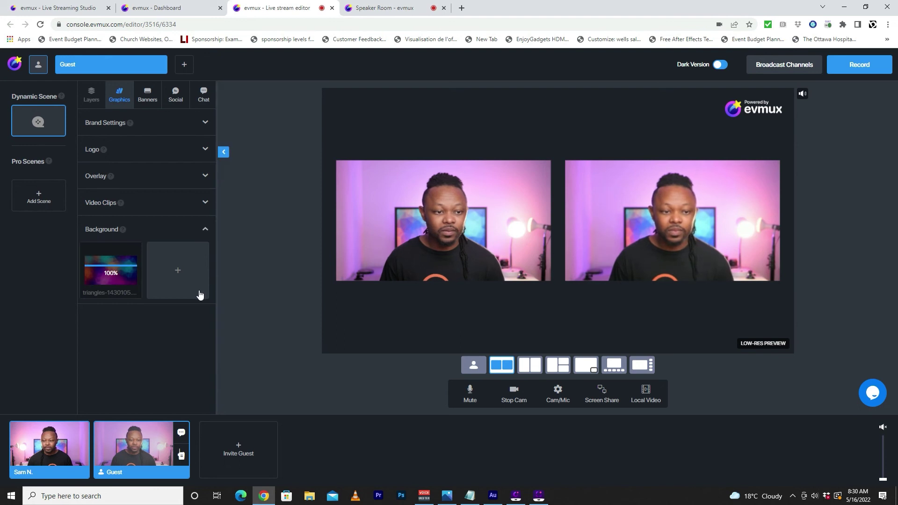
{"action": "mouse_move", "coordinate": [111, 271]}
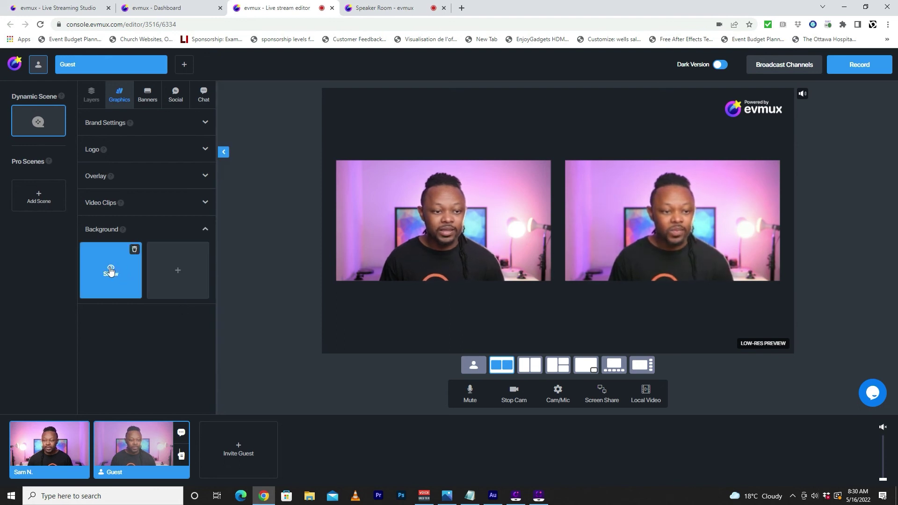
{"action": "left_click", "coordinate": [111, 271]}
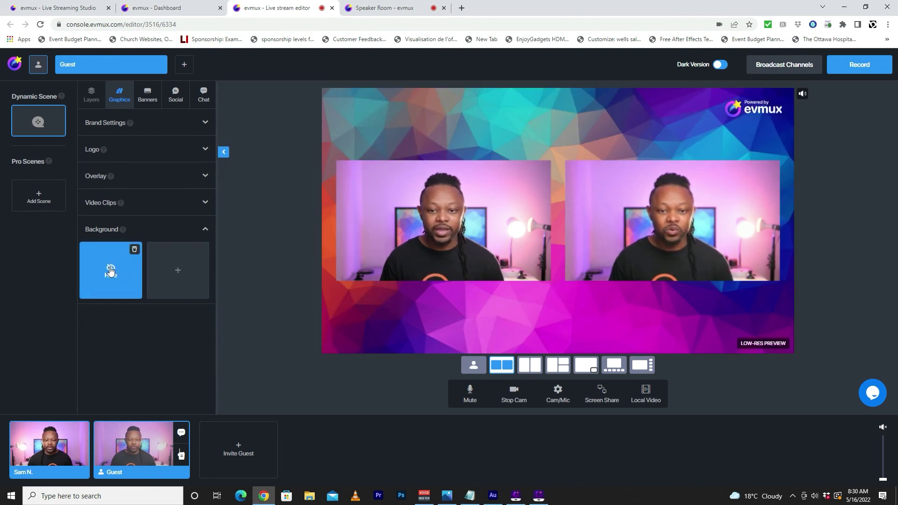